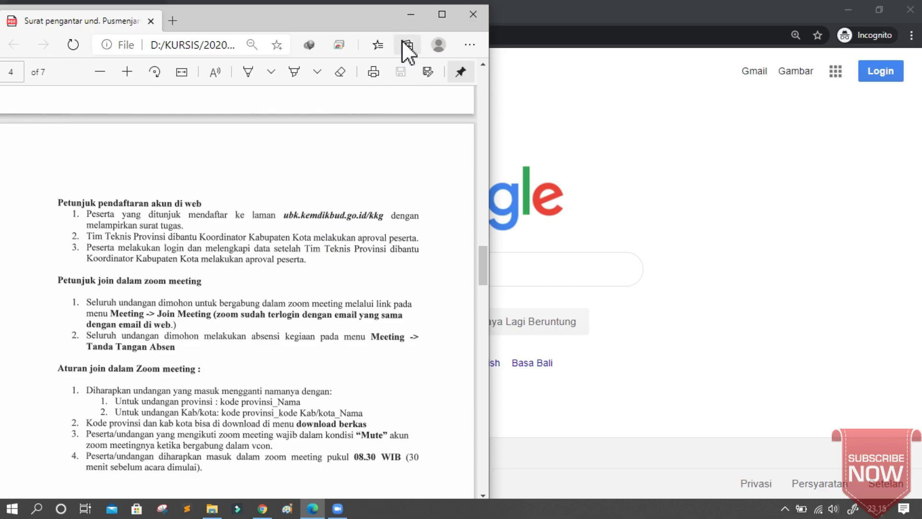
# Minimize the PDF viewer and load unbk.kemdikbud.go.id/kkg in Chrome's address bar.
pyautogui.click(413, 13)
pyautogui.click(254, 35)
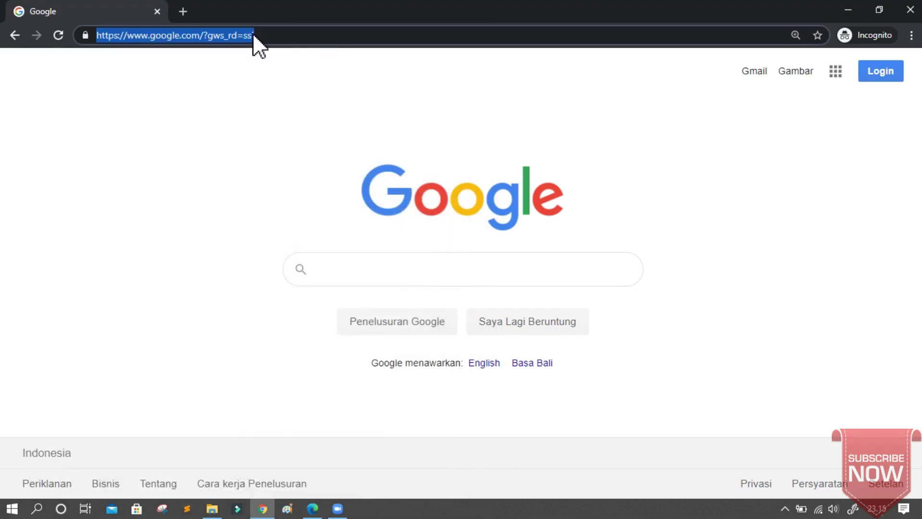
pyautogui.write('ubk.kemdikbud.go.id/ubkd/')
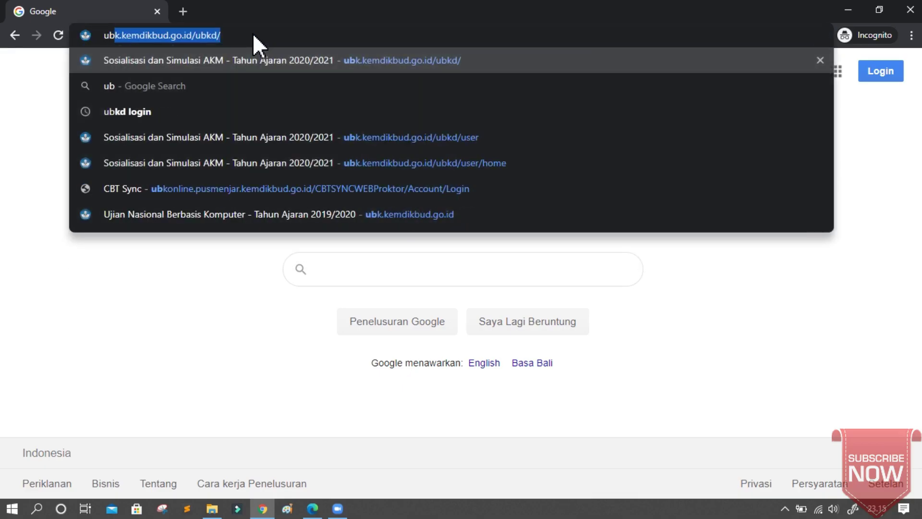
pyautogui.press('End')
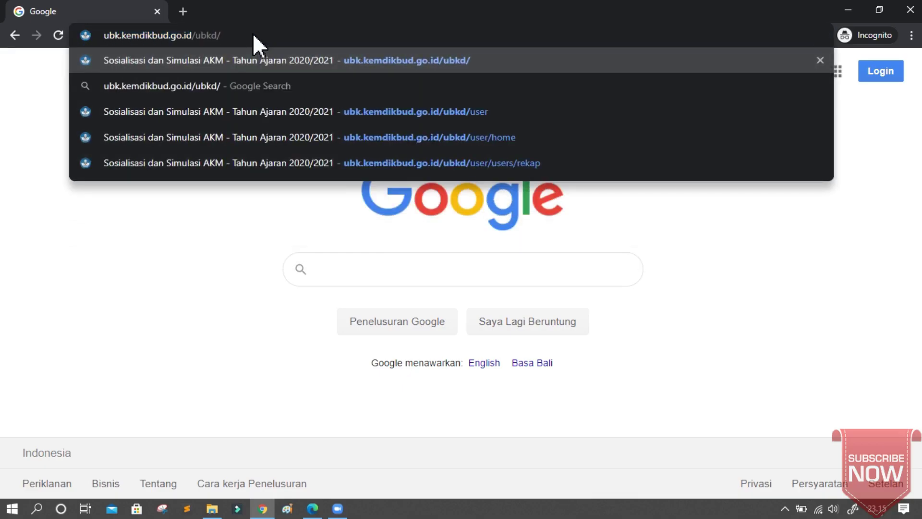
pyautogui.hotkey('ctrl', 'shift', 'Left')
pyautogui.write('kkg')
pyautogui.press('Return')
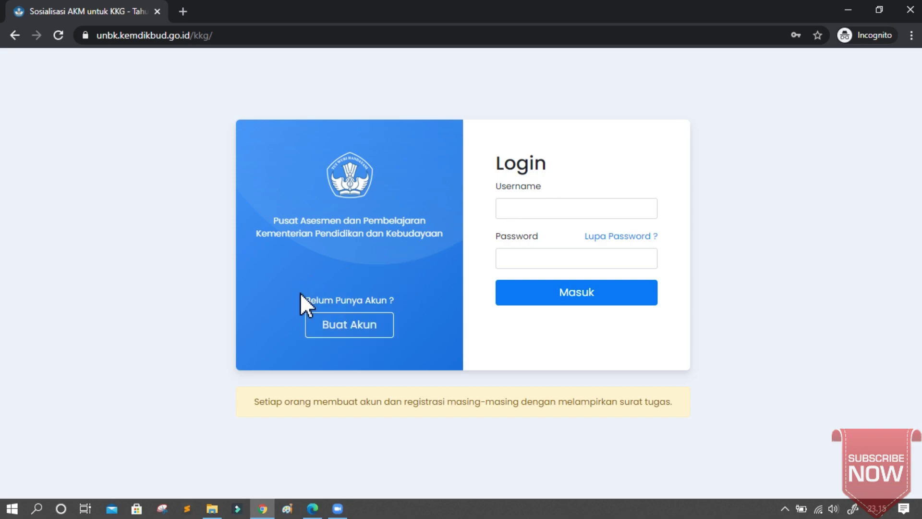
# Open the Buat Akun registration form from the 'Belum Punya Akun ?' prompt.
pyautogui.moveTo(308, 300); pyautogui.dragTo(397, 298)
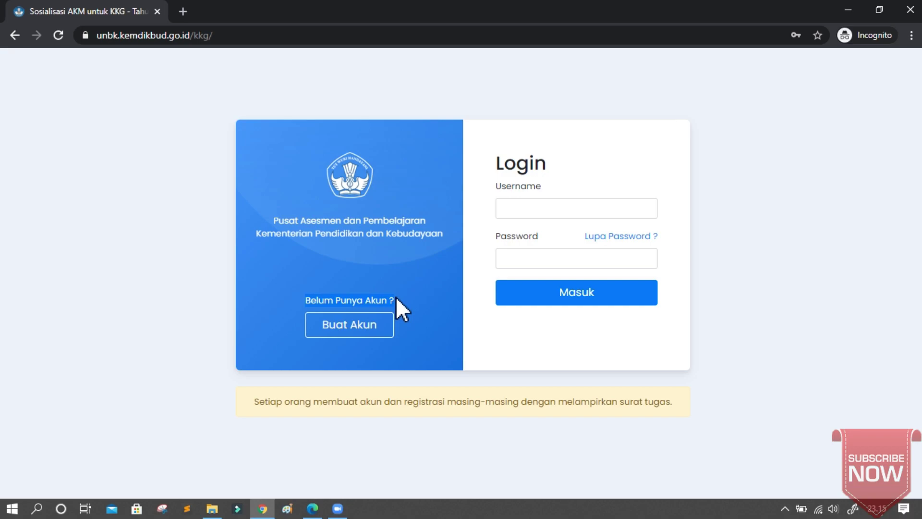
pyautogui.click(351, 327)
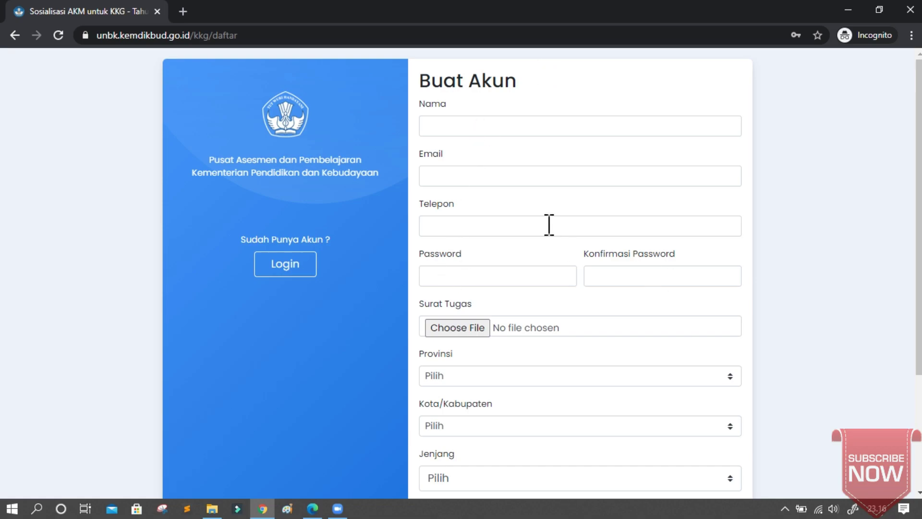
# Fill the Nama field with the applicant's full name from Chrome's saved suggestion.
pyautogui.click(446, 120)
pyautogui.write('Ha')
pyautogui.click(452, 155)
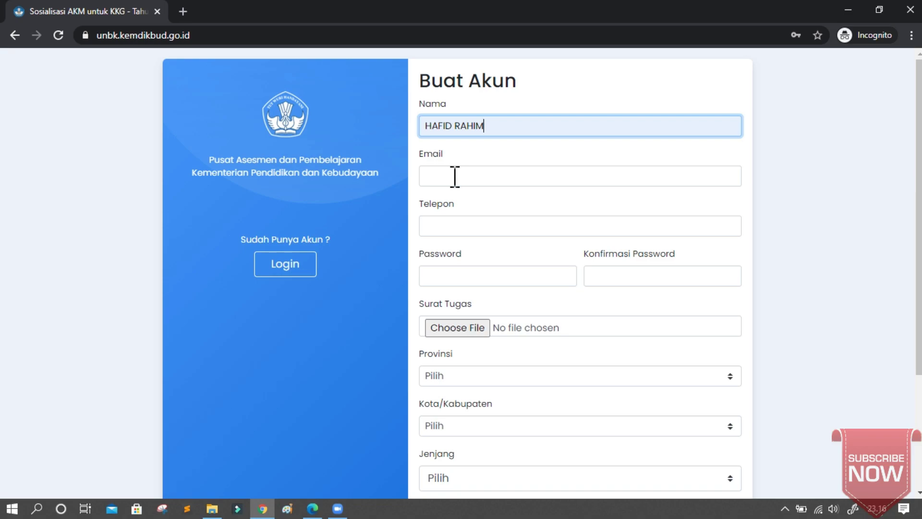
# Autofill the e-mail, saved password and phone number fields from Chrome's saved entries.
pyautogui.click(455, 177)
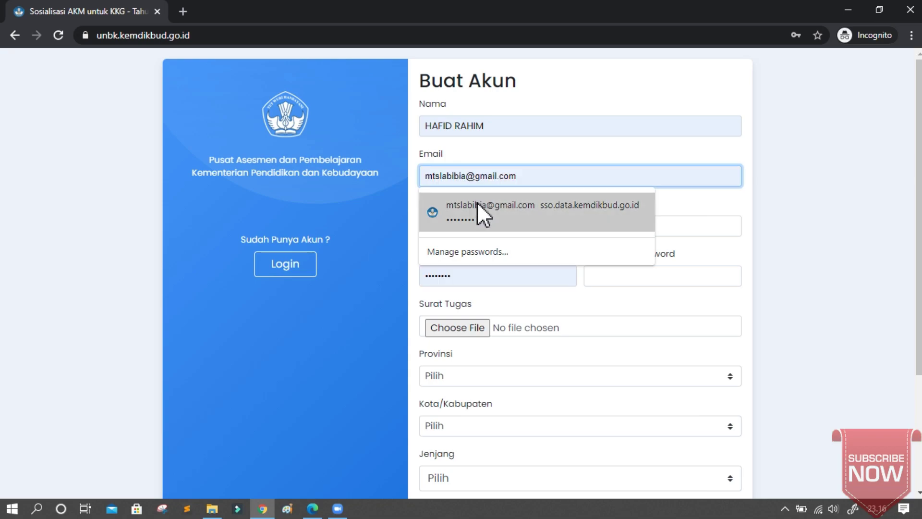
pyautogui.click(477, 202)
pyautogui.click(480, 223)
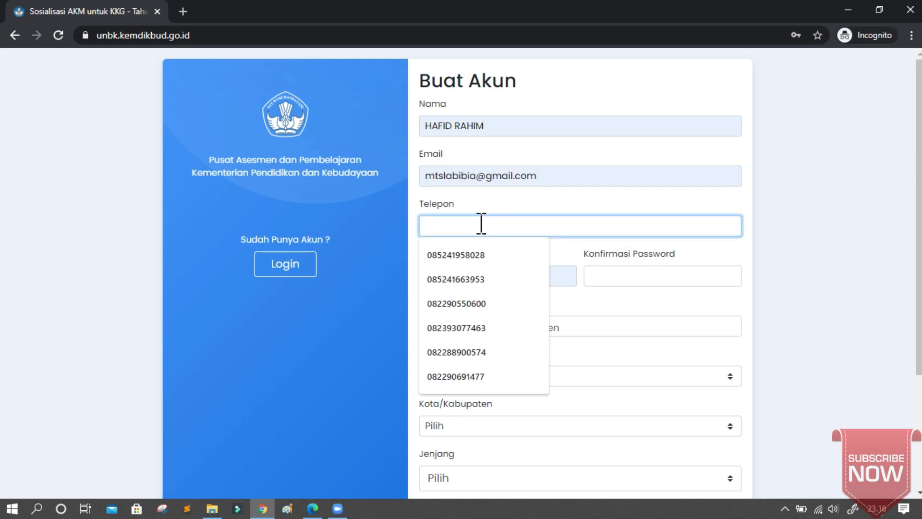
pyautogui.click(483, 252)
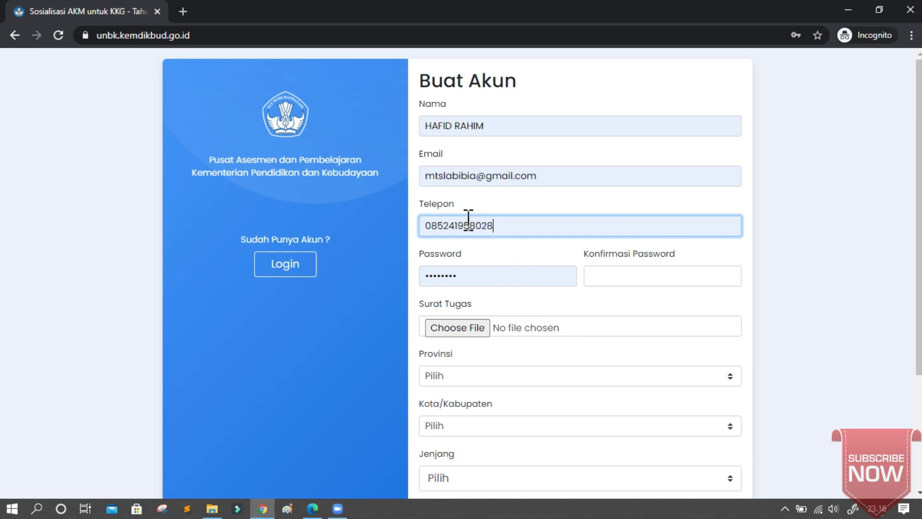
pyautogui.click(546, 275)
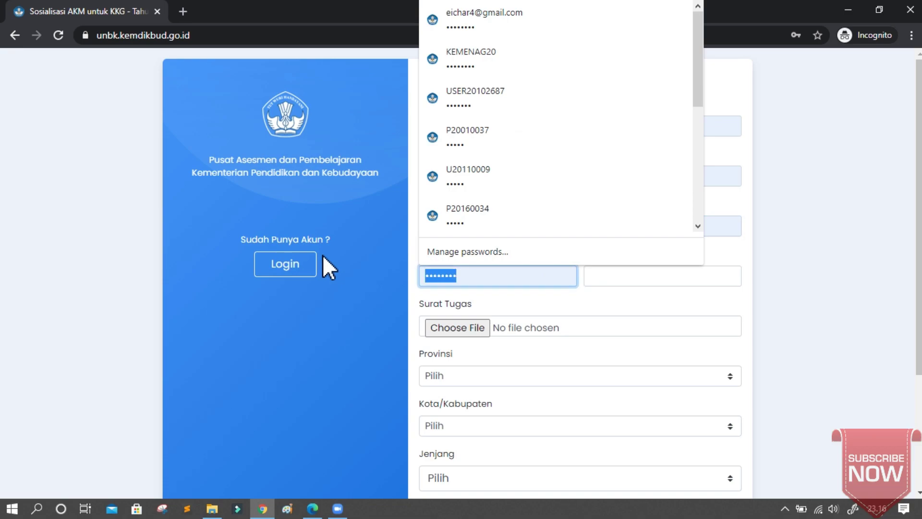
# Replace the autofilled password with a new one and repeat it in Konfirmasi Password.
pyautogui.write('•••••••')
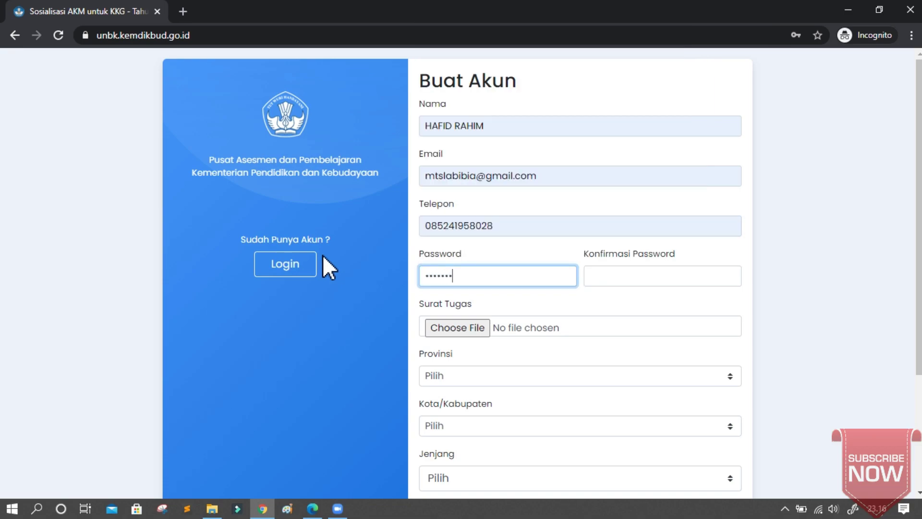
pyautogui.write('••••')
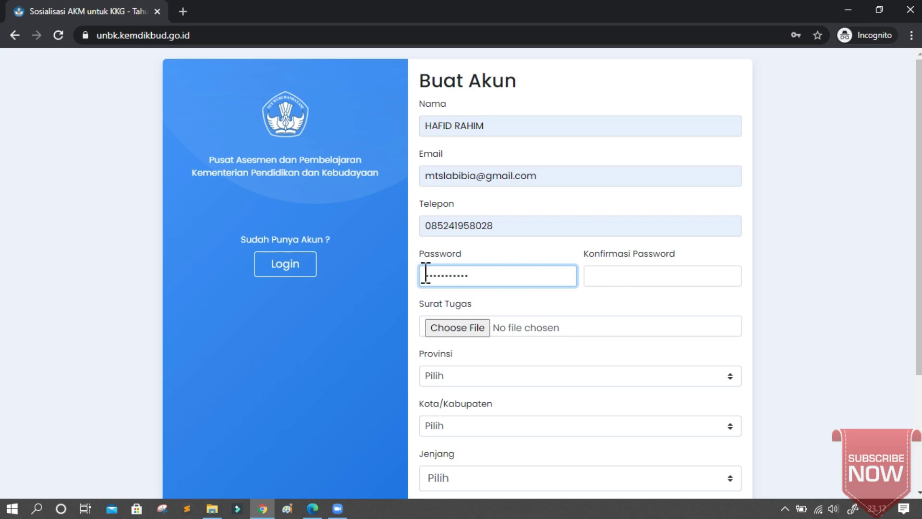
pyautogui.moveTo(425, 274); pyautogui.dragTo(503, 274)
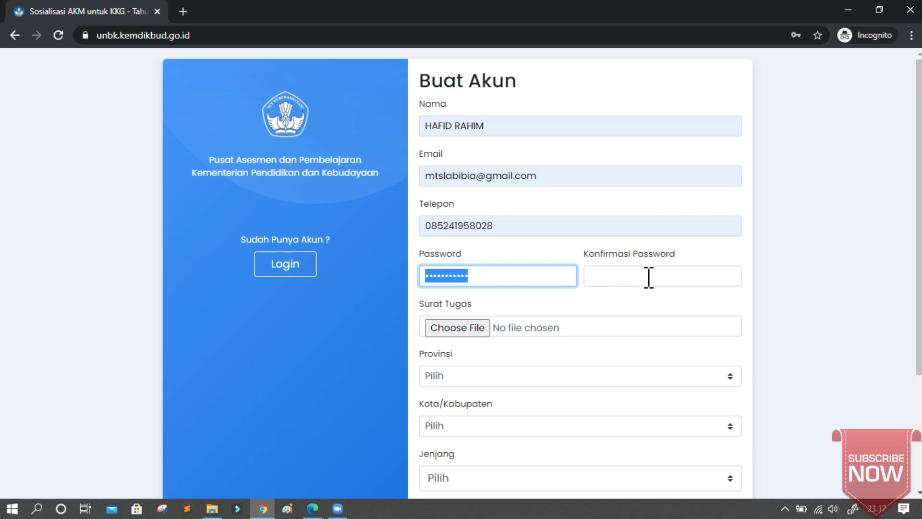
pyautogui.press('BackSpace')
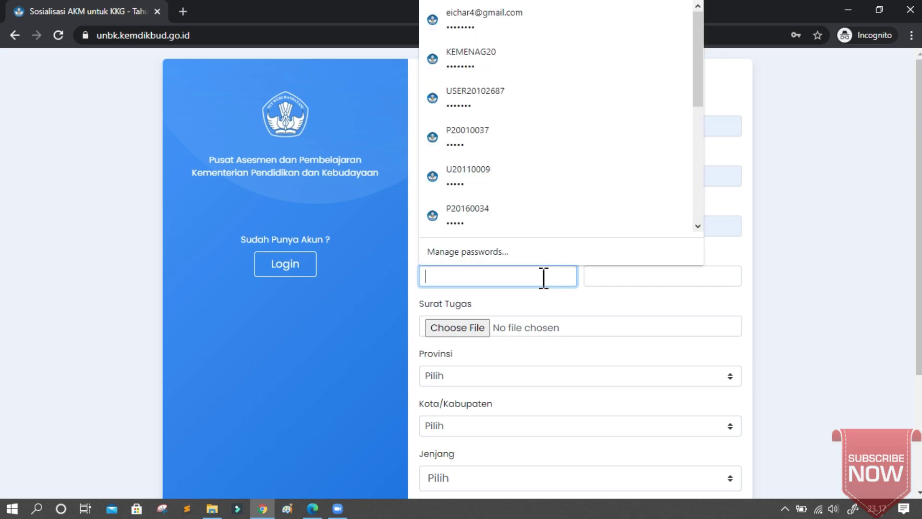
pyautogui.write('12345678910')
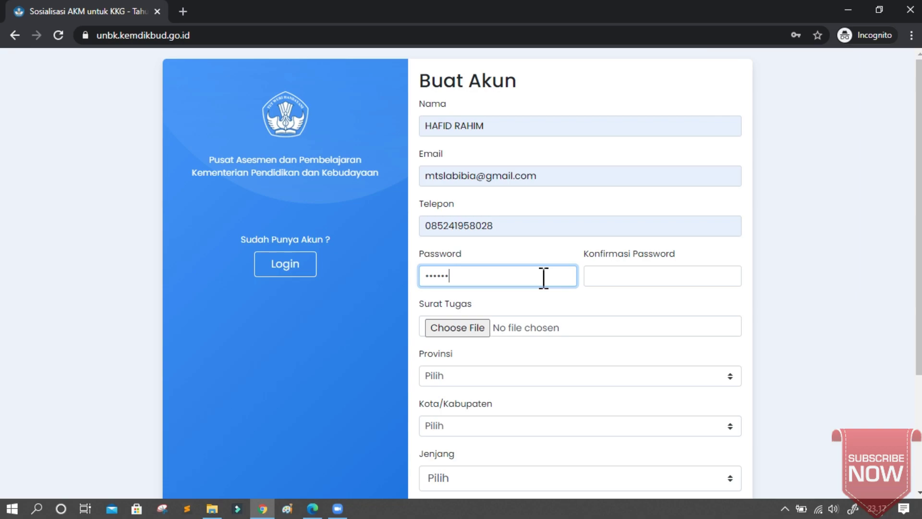
pyautogui.click(628, 280)
pyautogui.write('123456')
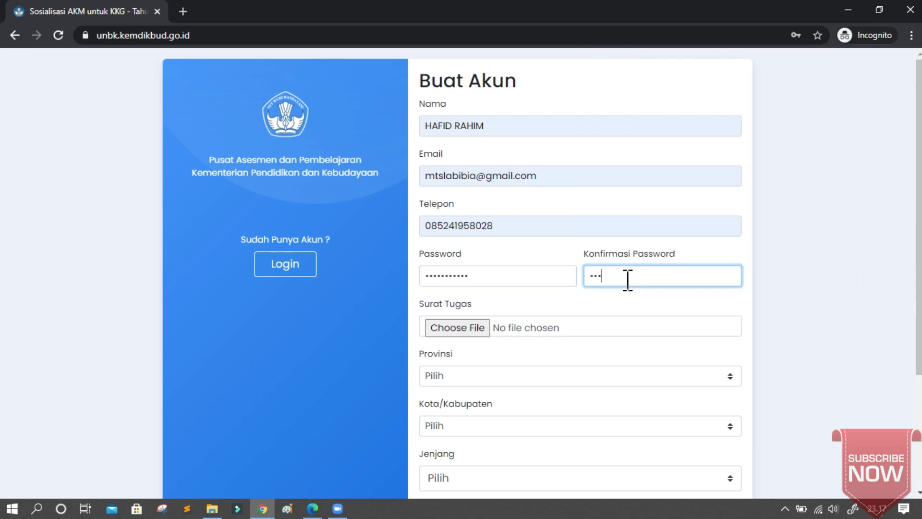
pyautogui.write('78910')
pyautogui.scroll(-1, 628, 280)
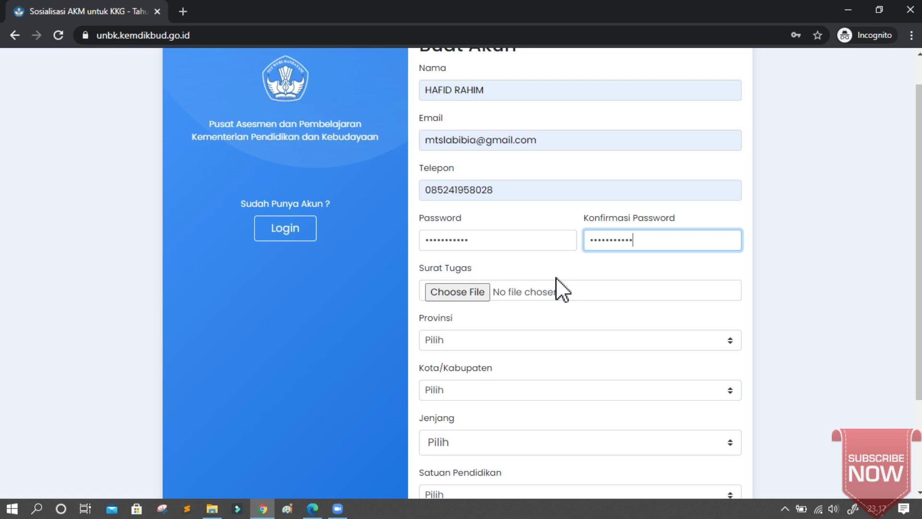
# Attach surat tugas simulasi.pdf from the SURAT TUGAS folder as the Surat Tugas file.
pyautogui.click(455, 293)
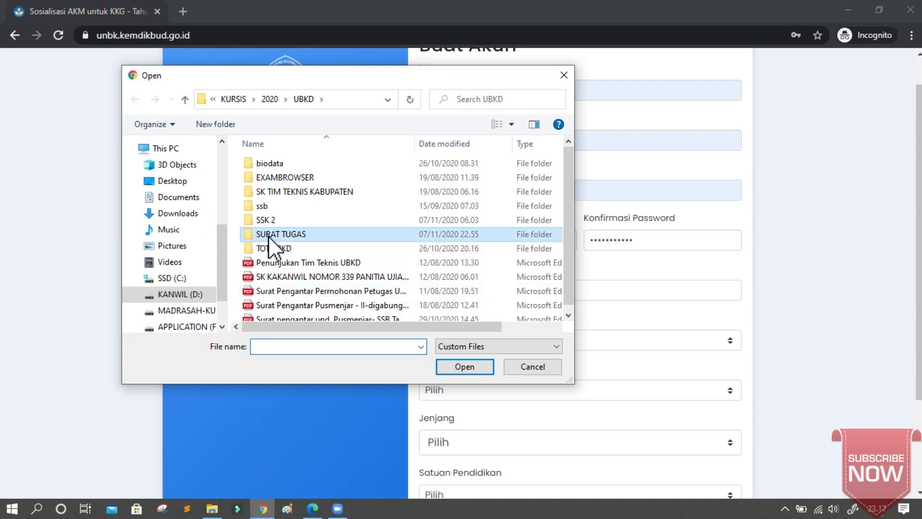
pyautogui.doubleClick(268, 235)
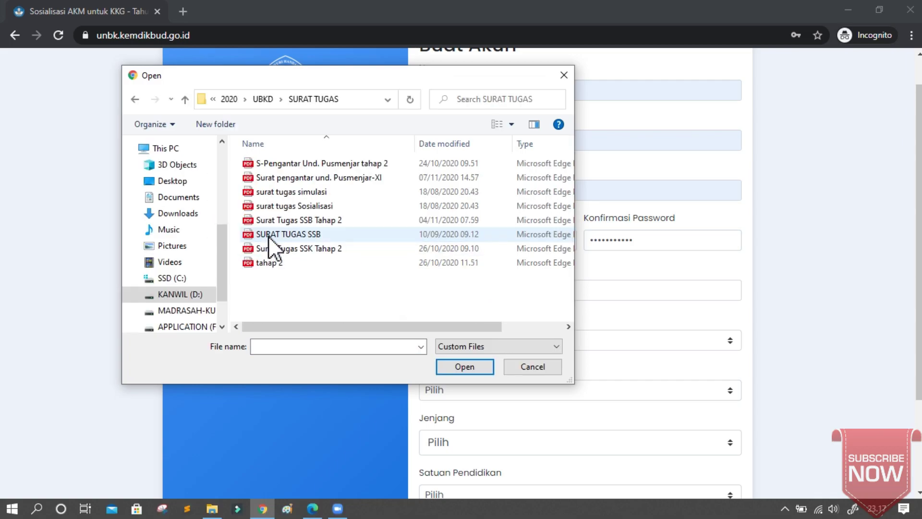
pyautogui.click(299, 192)
pyautogui.click(471, 367)
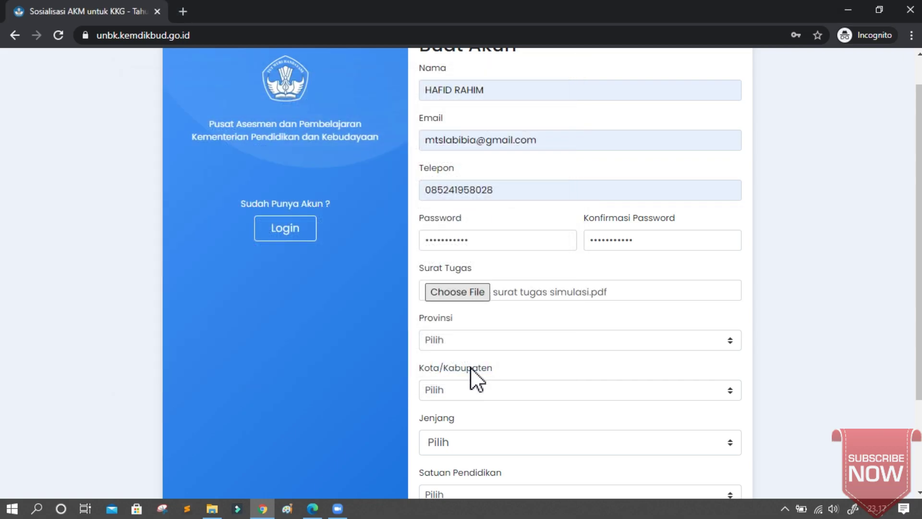
# Select province 20. SULAWESI TENGGARA and city 01. KOTA KENDARI.
pyautogui.scroll(-1, 490, 346)
pyautogui.click(497, 323)
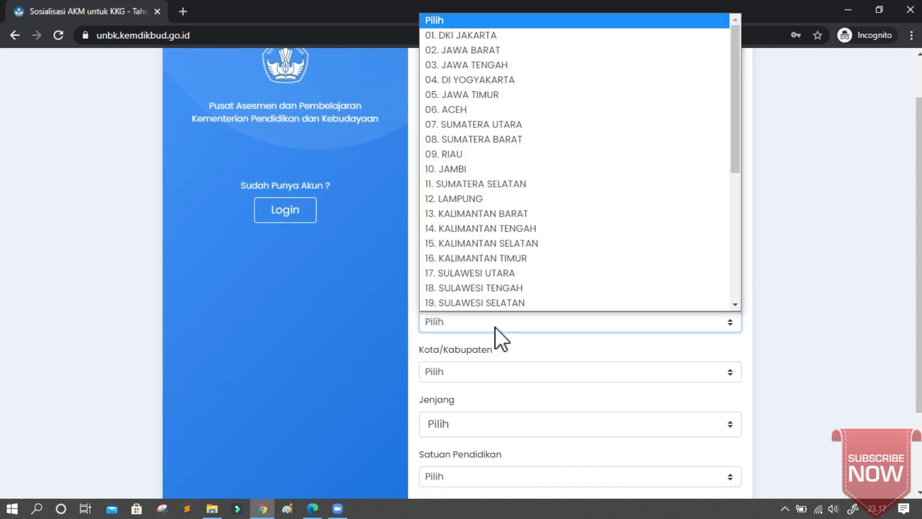
pyautogui.scroll(-1, 499, 293)
pyautogui.click(500, 288)
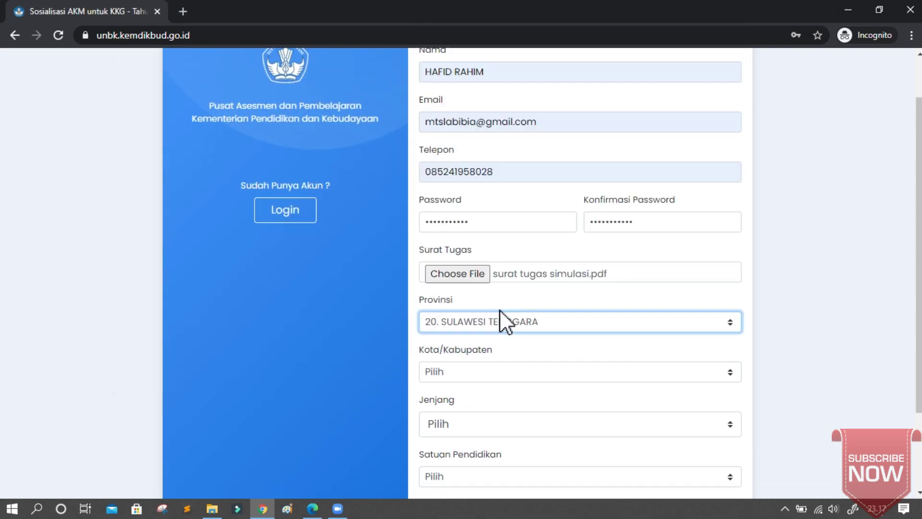
pyautogui.click(498, 375)
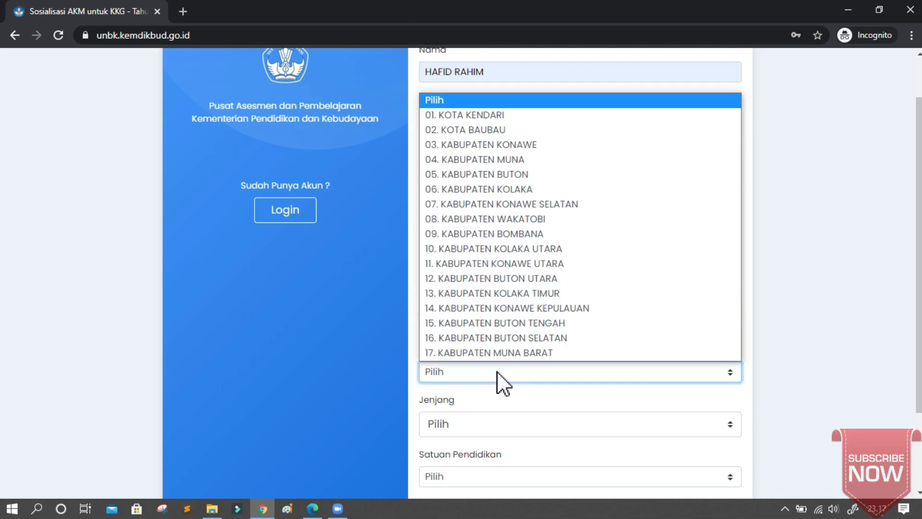
pyautogui.click(495, 119)
# Set Jenjang to SD/MI and Satuan Pendidikan to 0122. MI NEGERI 1 KENDARI.
pyautogui.scroll(-2, 489, 310)
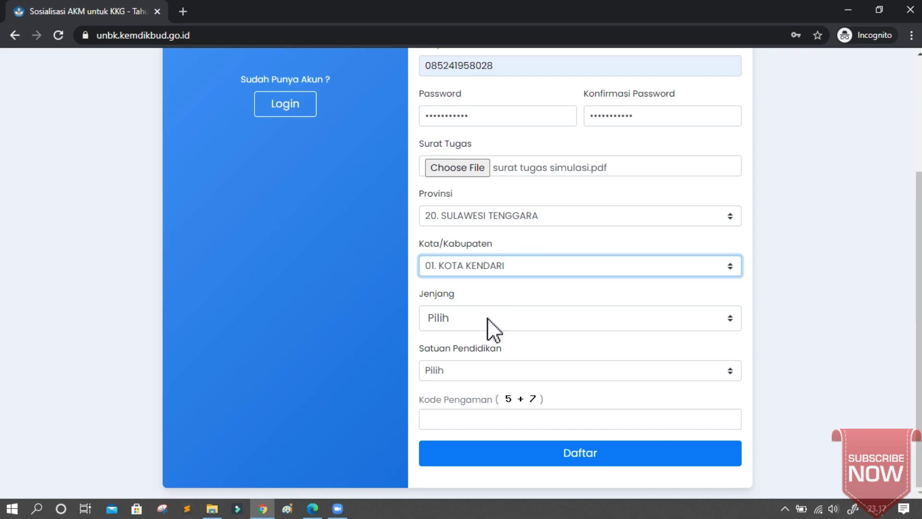
pyautogui.click(488, 318)
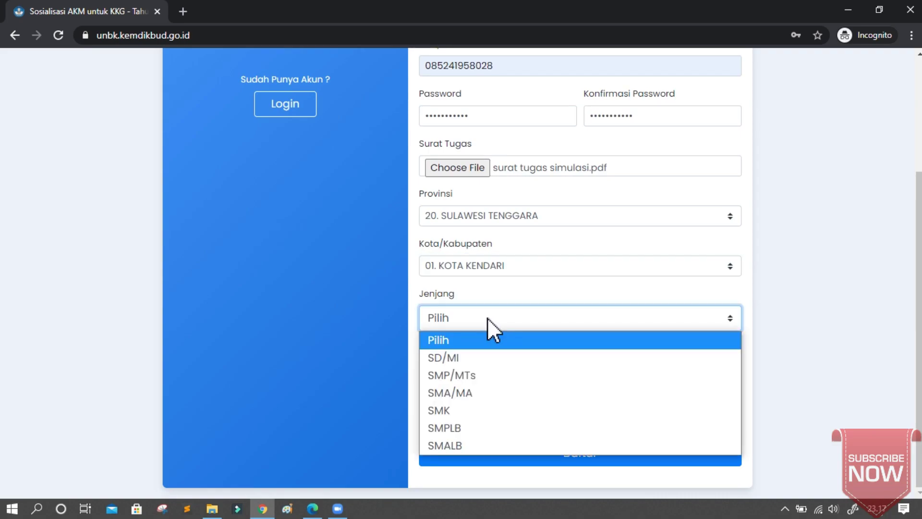
pyautogui.click(456, 358)
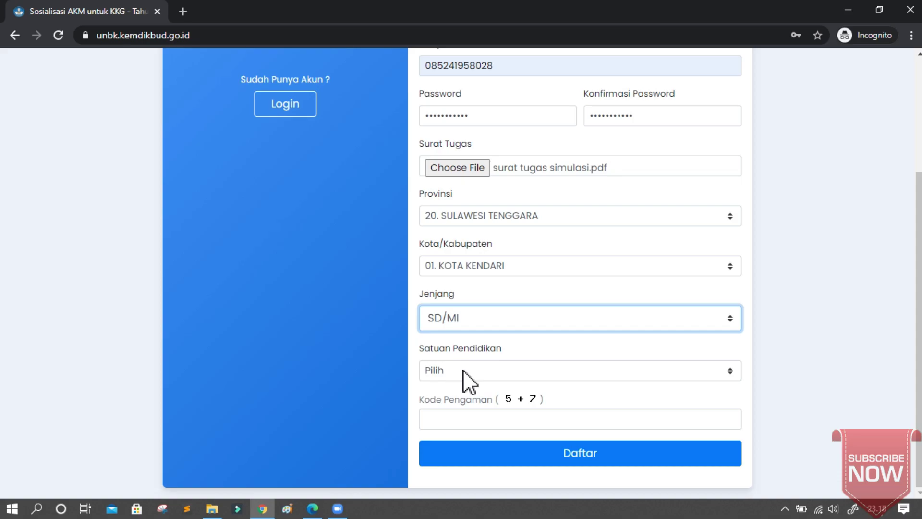
pyautogui.click(463, 369)
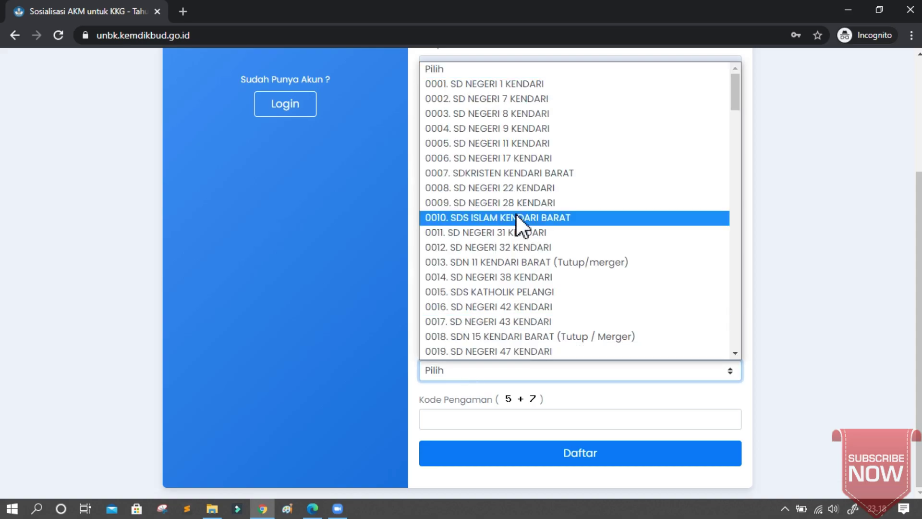
pyautogui.moveTo(735, 96); pyautogui.dragTo(720, 293)
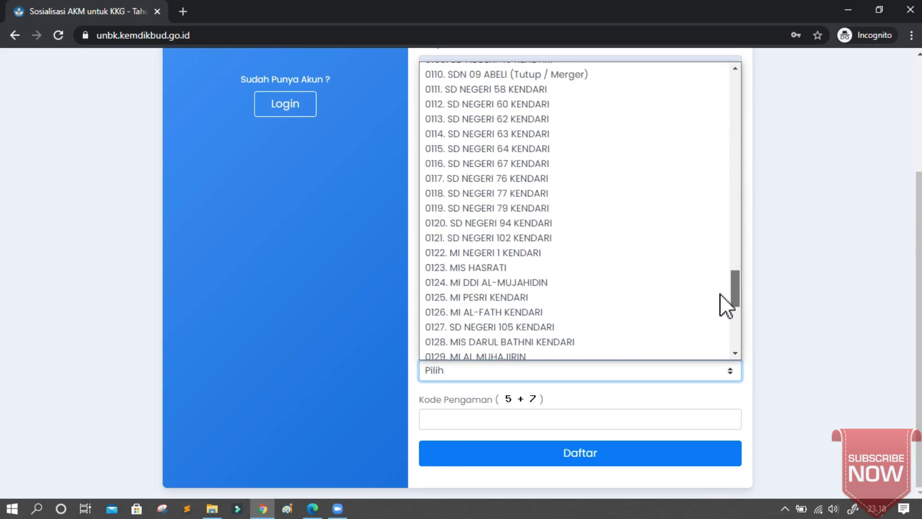
pyautogui.click(560, 255)
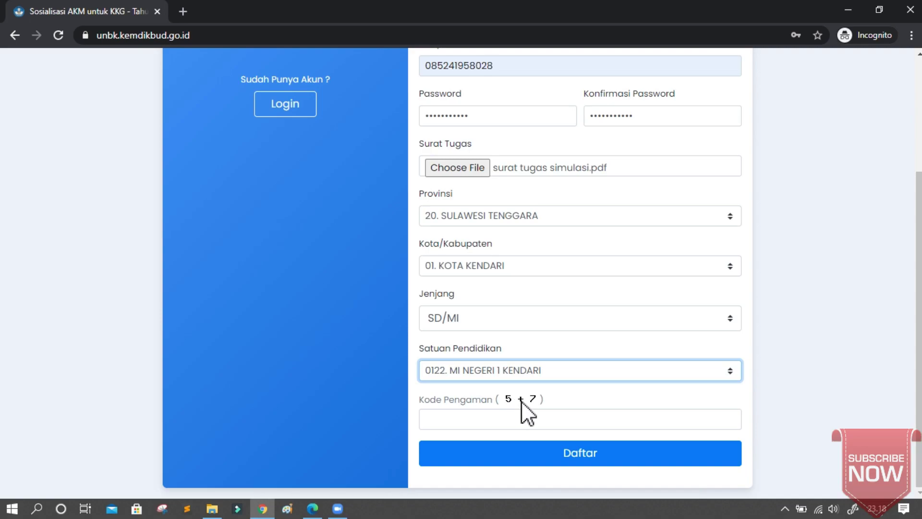
# Answer the 5 + 7 Kode Pengaman with 12, review the form, and submit with Daftar.
pyautogui.click(531, 419)
pyautogui.write('12')
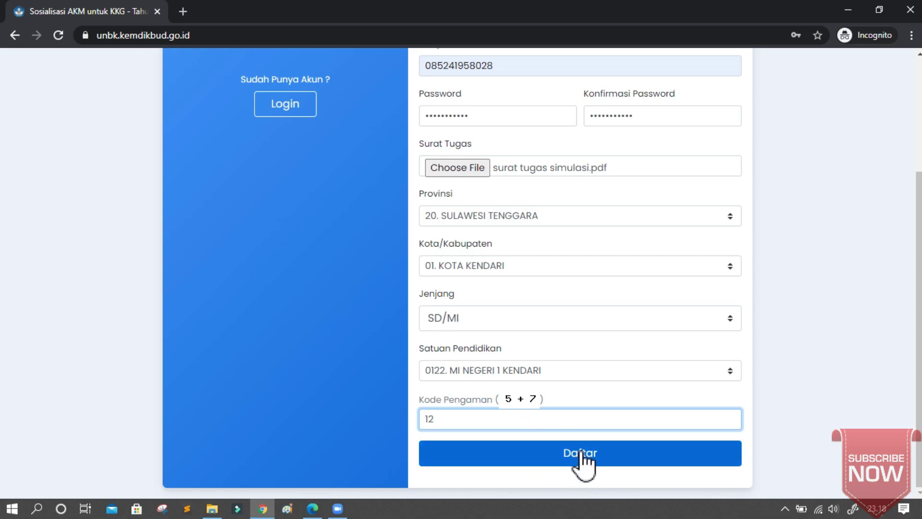
pyautogui.scroll(3, 635, 378)
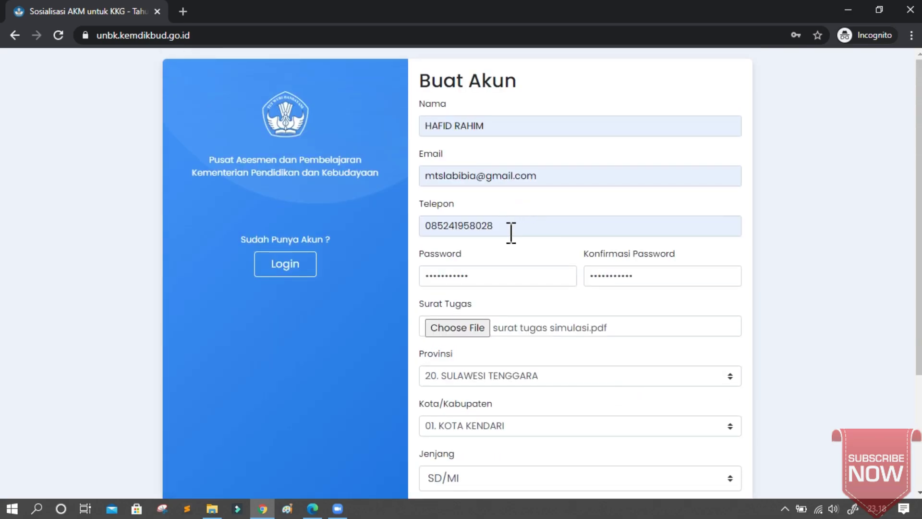
pyautogui.scroll(-1, 510, 223)
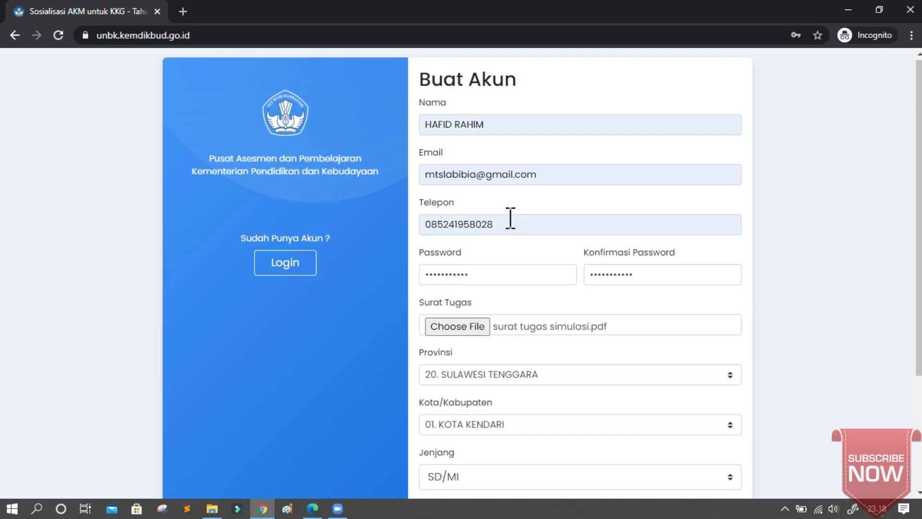
pyautogui.scroll(-3, 510, 218)
pyautogui.scroll(3, 508, 217)
pyautogui.scroll(-3, 508, 217)
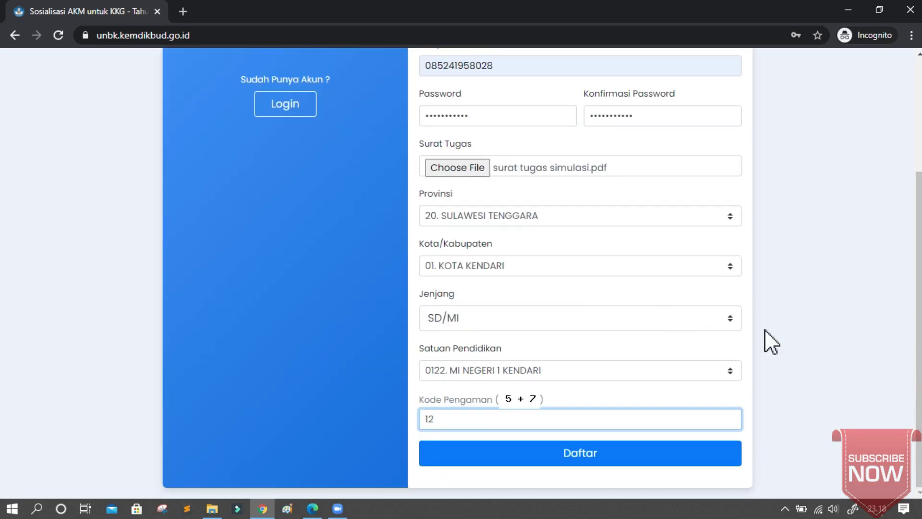
pyautogui.scroll(1, 918, 293)
pyautogui.scroll(2, 917, 293)
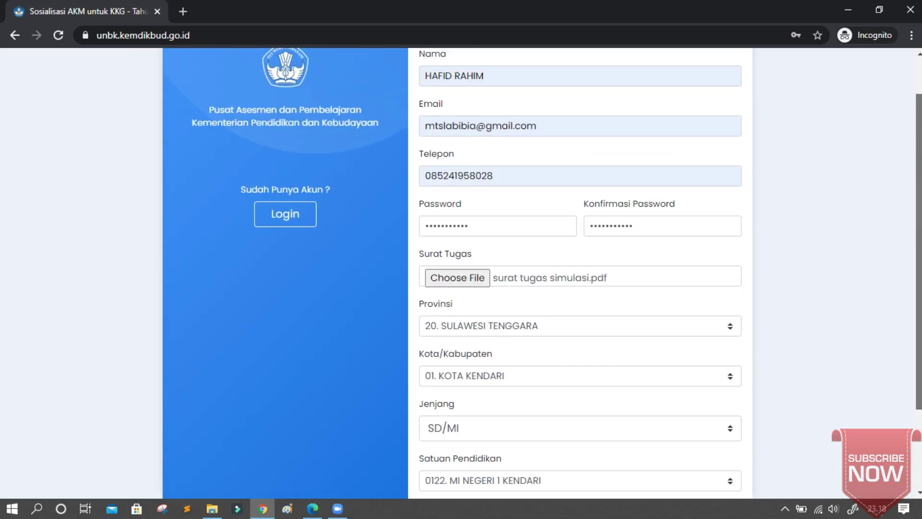
pyautogui.scroll(1, 557, 271)
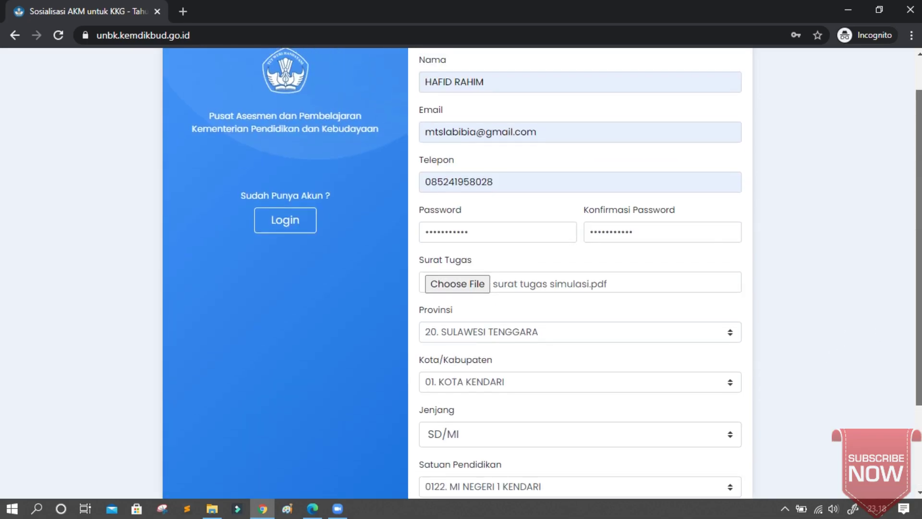
pyautogui.scroll(-3, 580, 269)
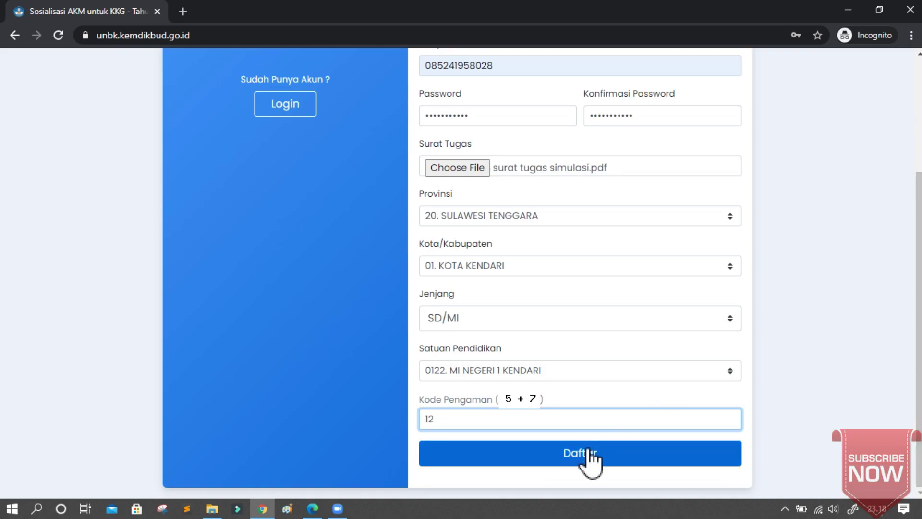
pyautogui.click(589, 450)
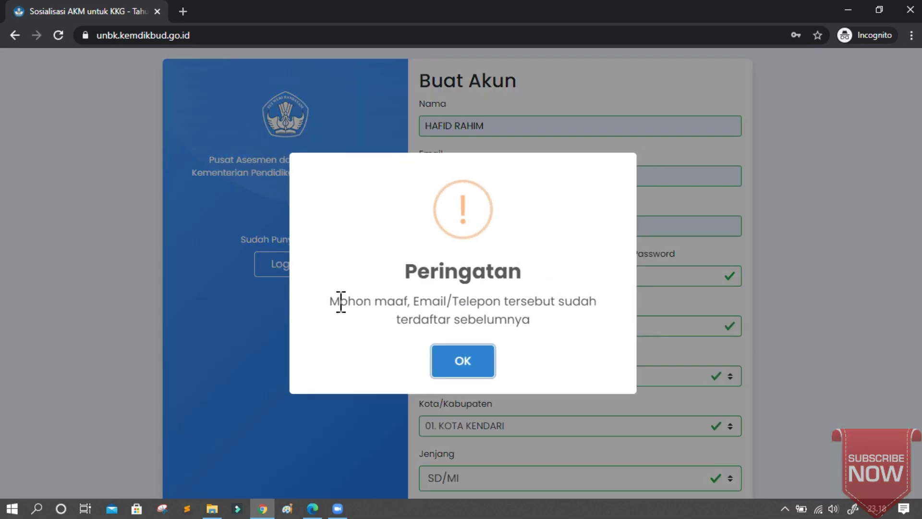
# Read and dismiss the Peringatan warning that the e-mail or phone is already registered.
pyautogui.moveTo(335, 302); pyautogui.dragTo(600, 311)
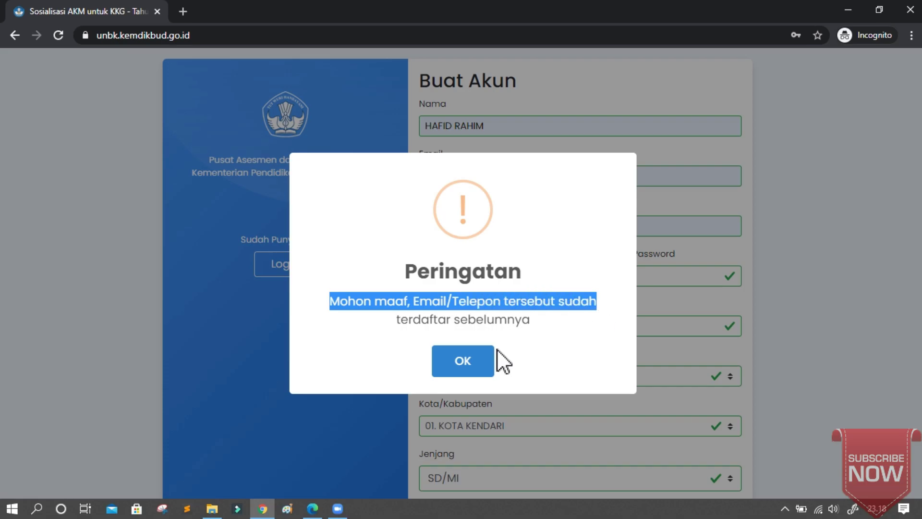
pyautogui.click(468, 362)
# Clear the existing e-mail address and phone number from the form.
pyautogui.scroll(4, 552, 236)
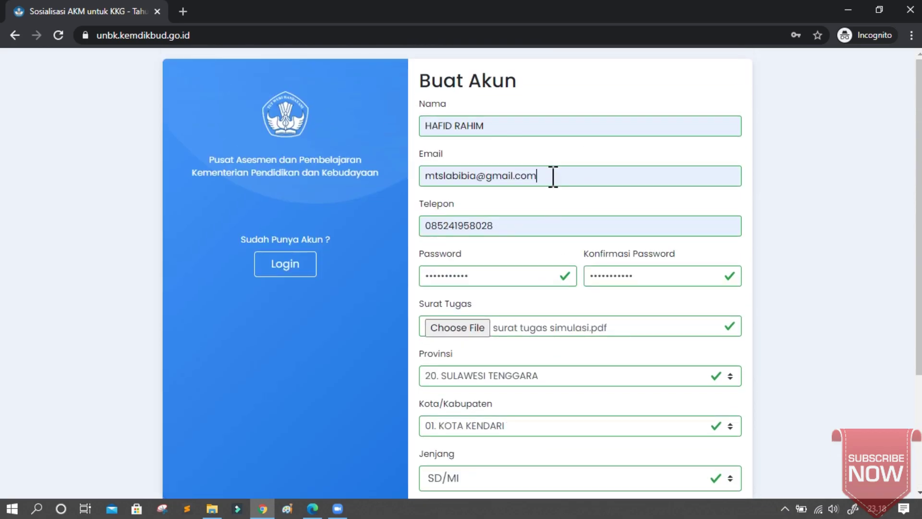
pyautogui.moveTo(553, 177); pyautogui.dragTo(402, 168)
pyautogui.press('BackSpace')
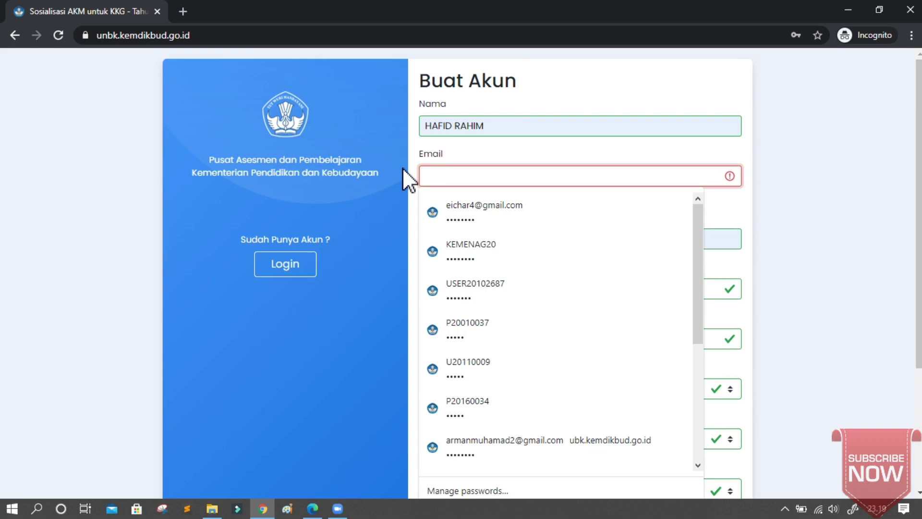
pyautogui.click(893, 183)
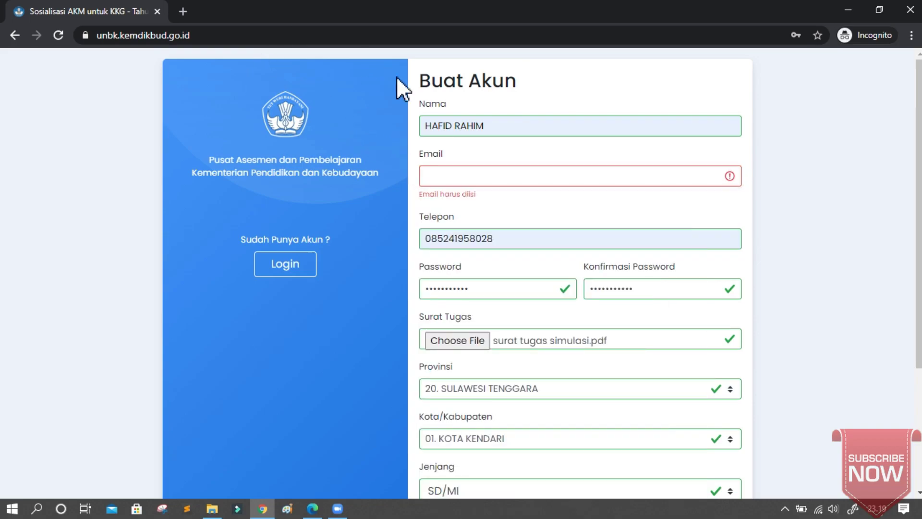
pyautogui.click(521, 244)
pyautogui.hotkey('ctrl', 'a')
pyautogui.press('BackSpace')
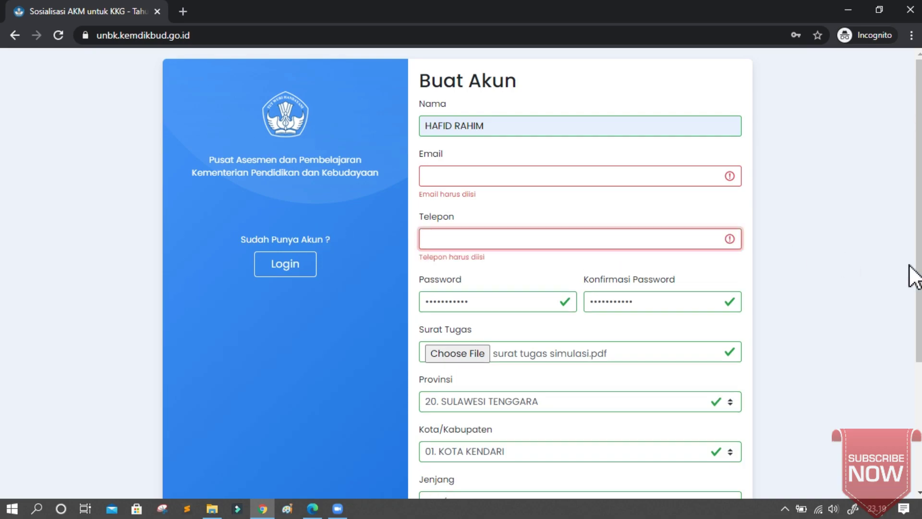
# Fill the Email with a different saved address and refill Telepon from suggestions.
pyautogui.scroll(-1, 577, 240)
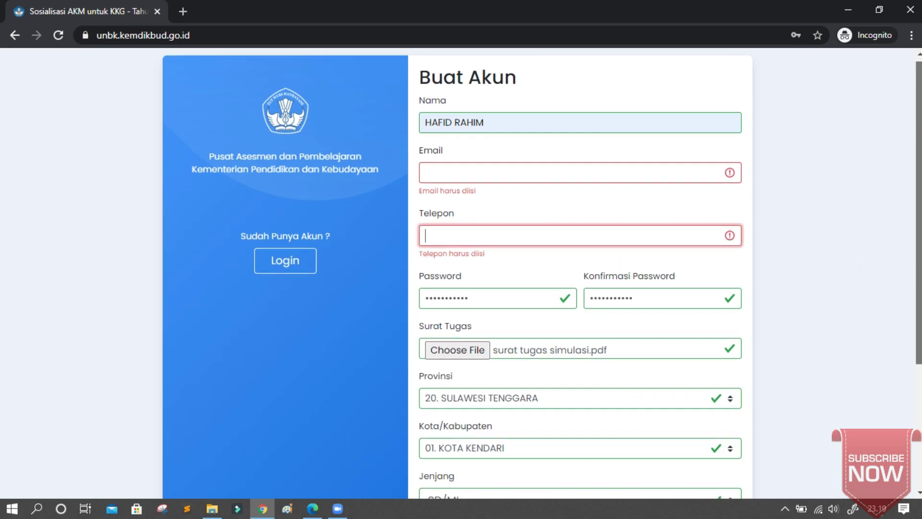
pyautogui.click(460, 168)
pyautogui.click(463, 207)
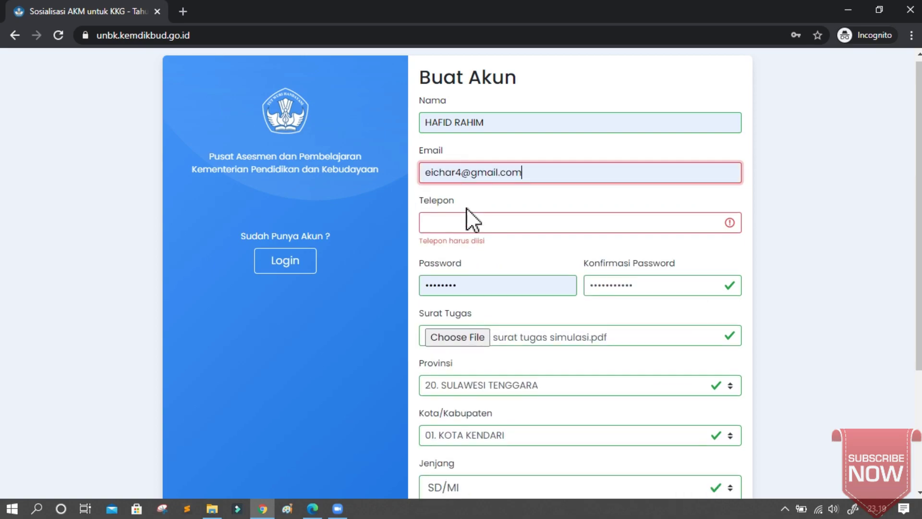
pyautogui.click(467, 216)
pyautogui.click(462, 242)
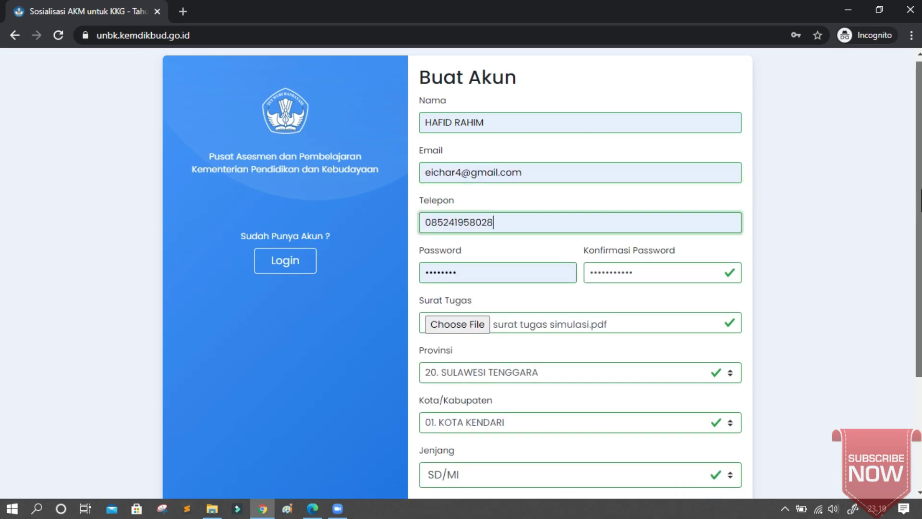
pyautogui.scroll(-3, 882, 326)
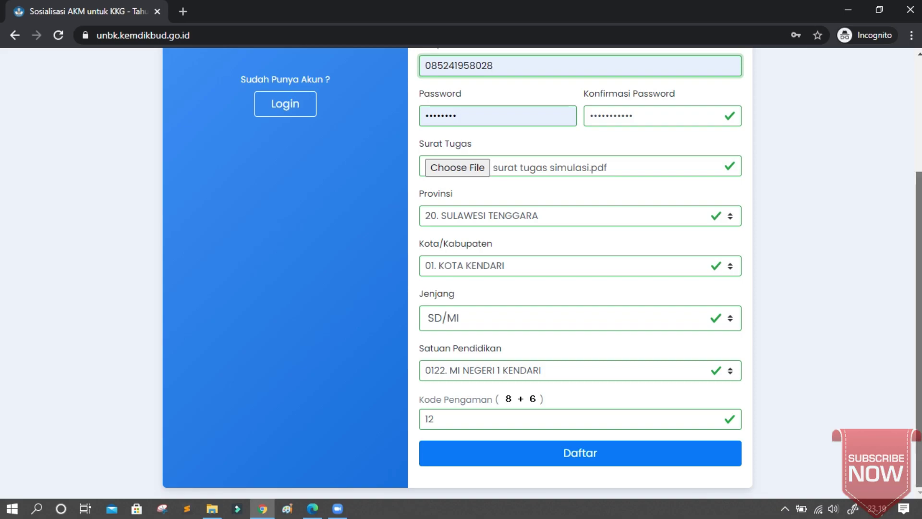
pyautogui.scroll(3, 542, 273)
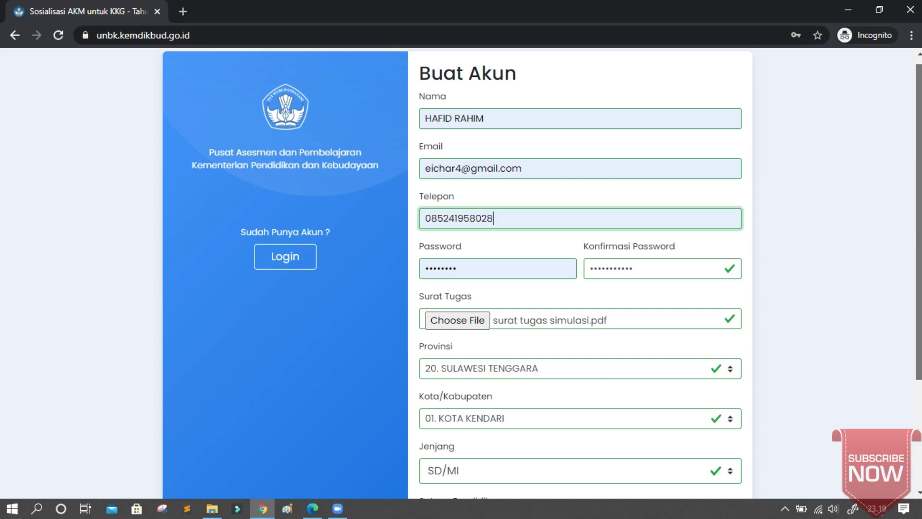
pyautogui.scroll(1, 542, 271)
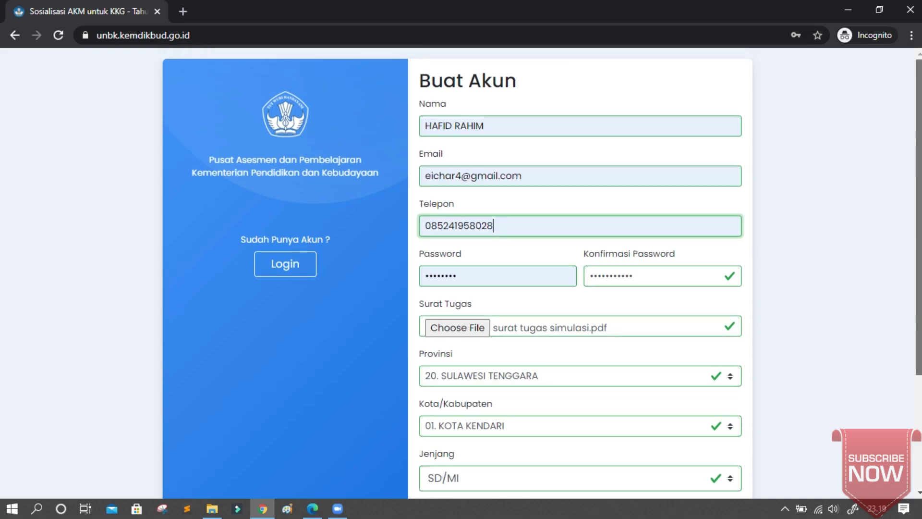
pyautogui.scroll(-1, 542, 273)
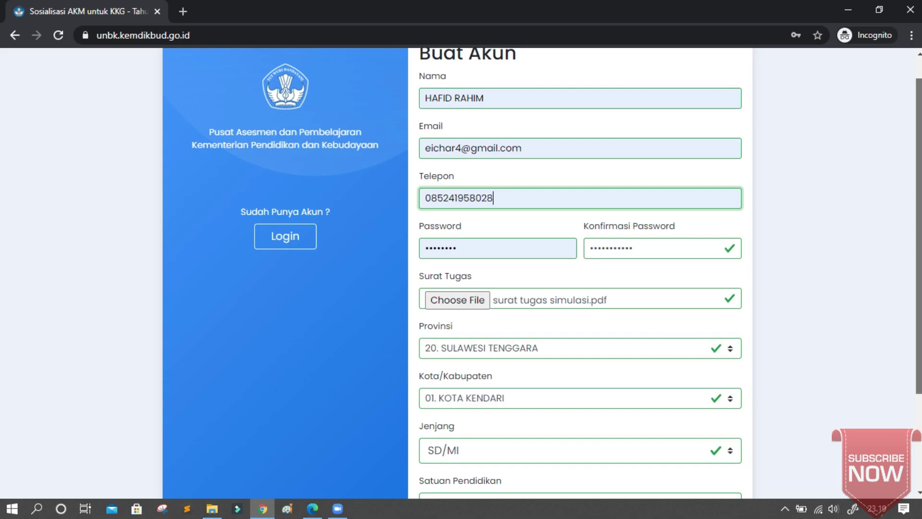
pyautogui.scroll(-3, 542, 273)
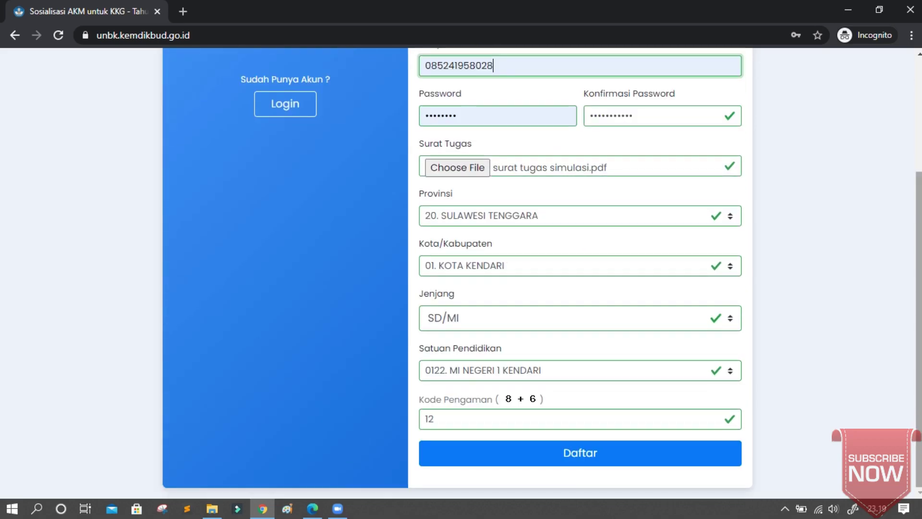